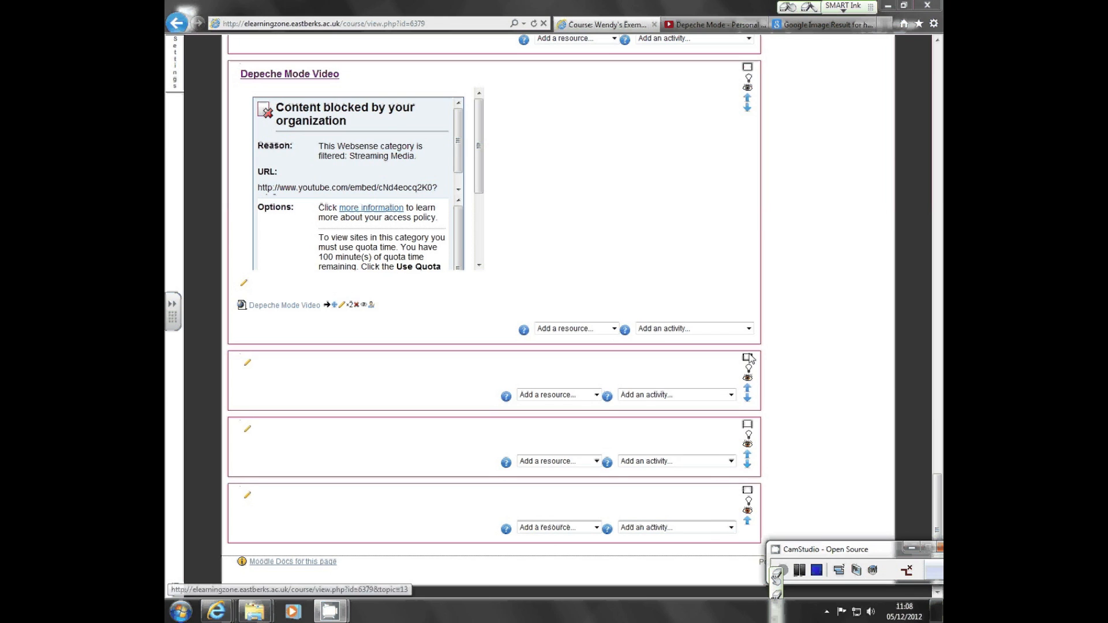
# Step: Add a Glossary activity to the empty topic below Depeche Mode Video and name it "Moomin's Glossary"
pyautogui.click(731, 396)
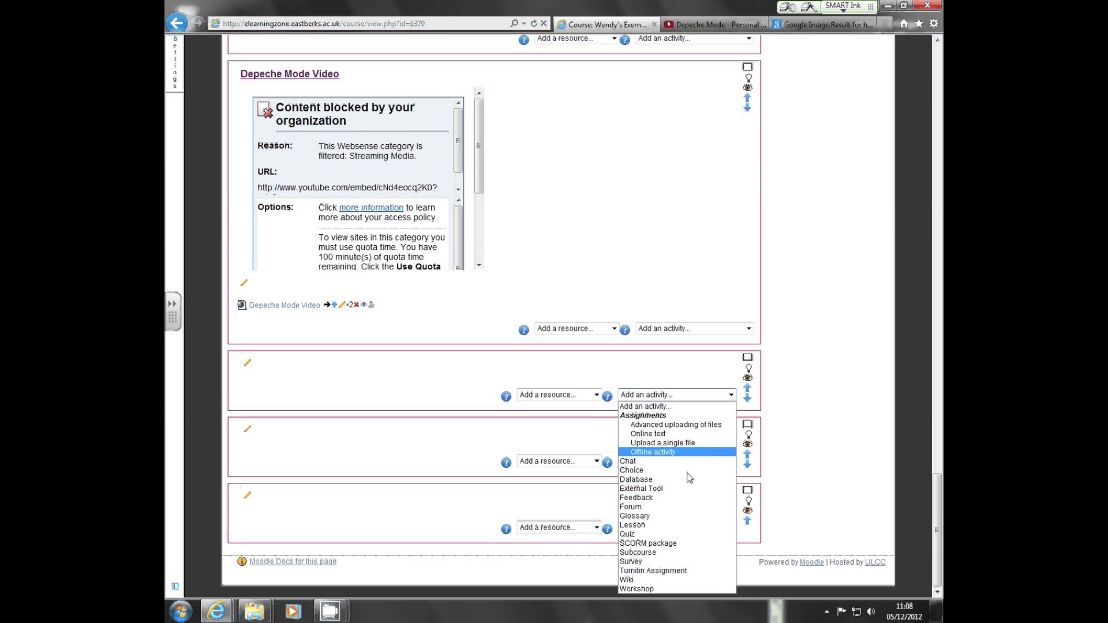
pyautogui.click(635, 517)
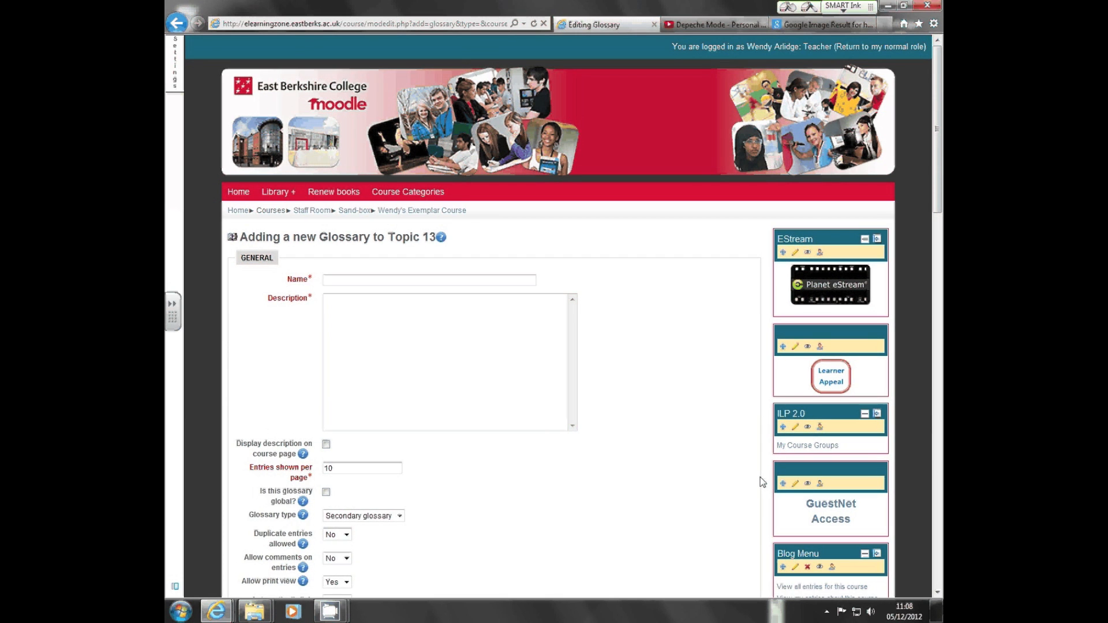
pyautogui.click(372, 278)
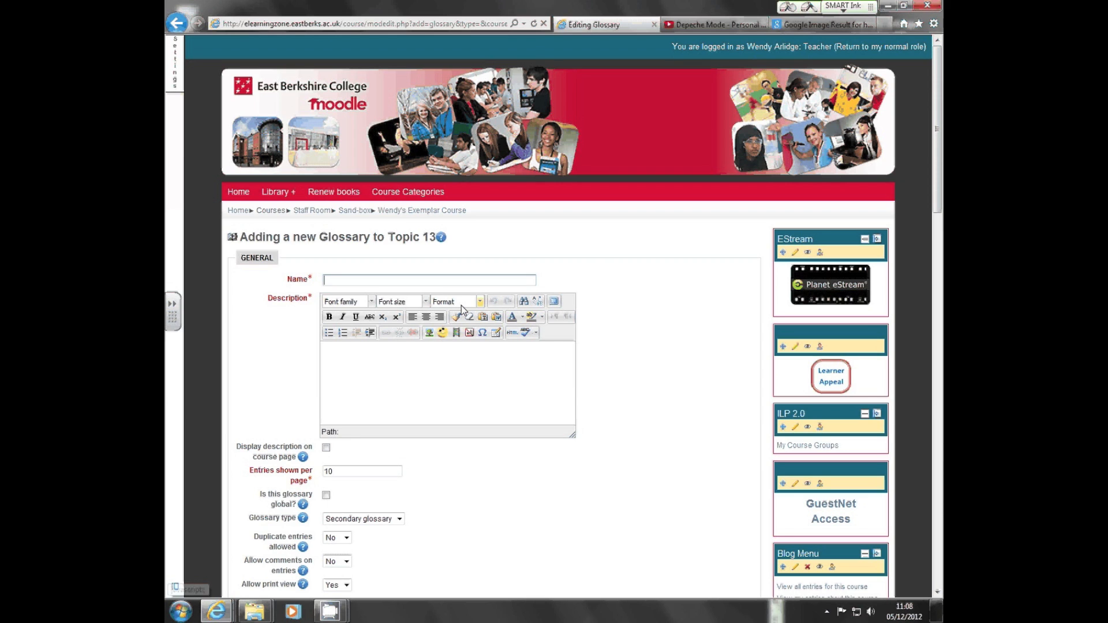
pyautogui.write("Moomin's G")
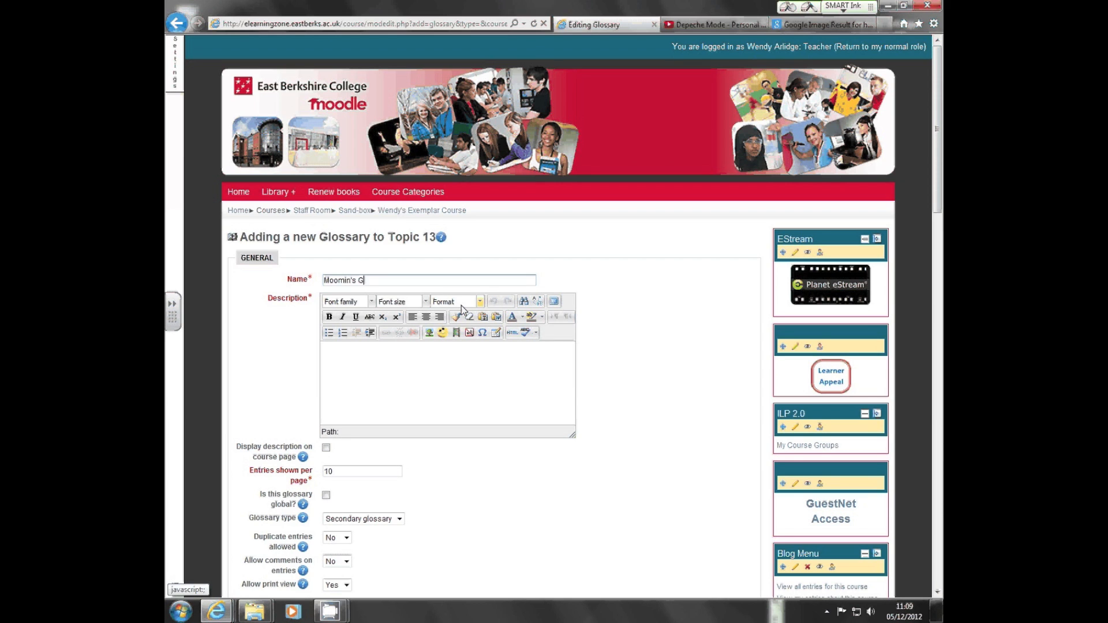
pyautogui.write('lossary')
# Step: Enter "A glossary of characters in the Moomin TV series." as the glossary's description
pyautogui.click(437, 374)
pyautogui.write('A g')
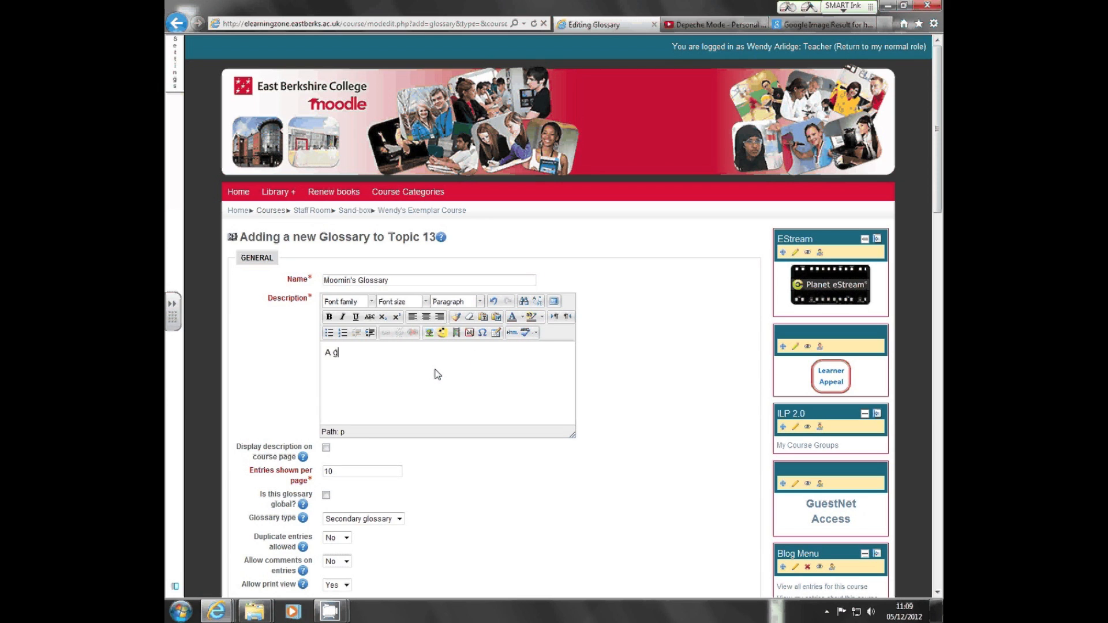
pyautogui.write('lossary of characters in the M<')
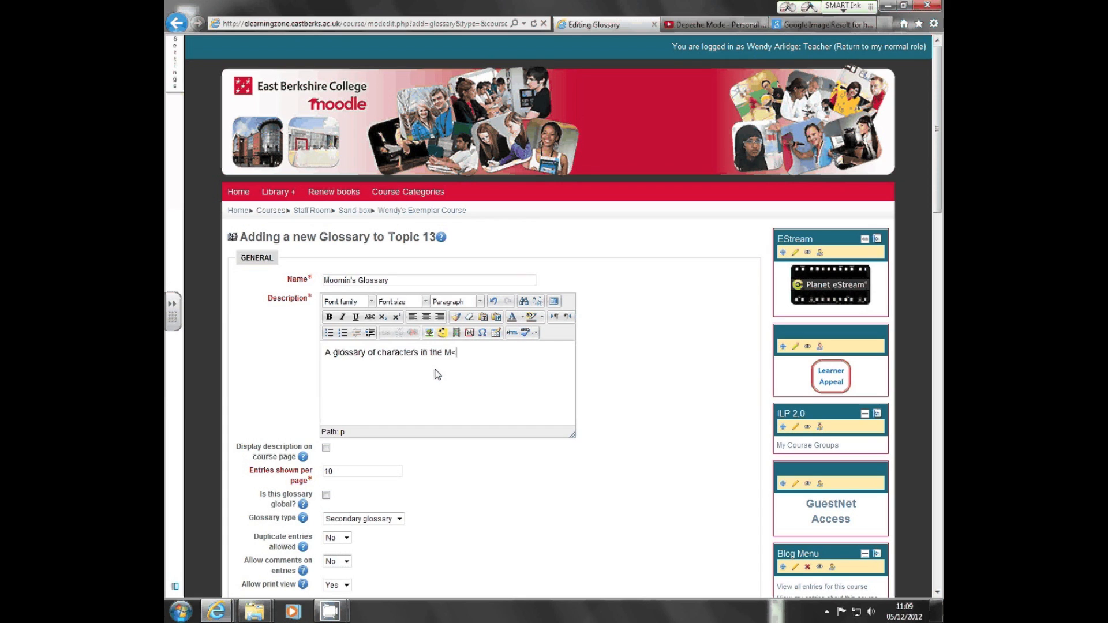
pyautogui.press('BackSpace')
pyautogui.write('oomin TV series.')
# Step: Review the remaining glossary settings, keep their defaults, and save the glossary, returning to the course
pyautogui.scroll(-3, 487, 455)
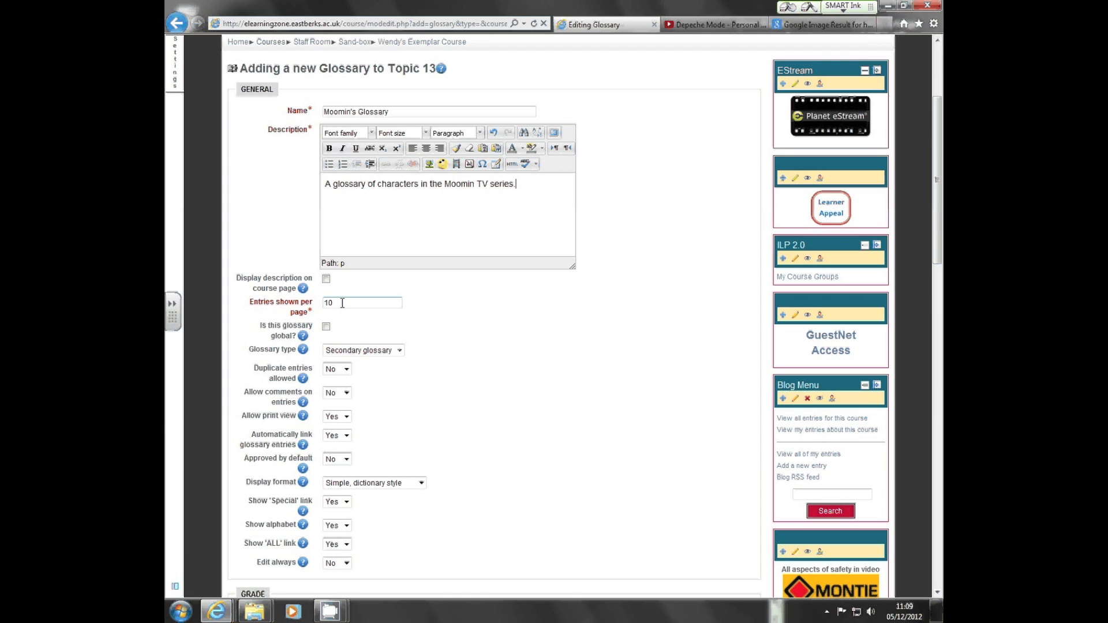
pyautogui.scroll(-3, 430, 383)
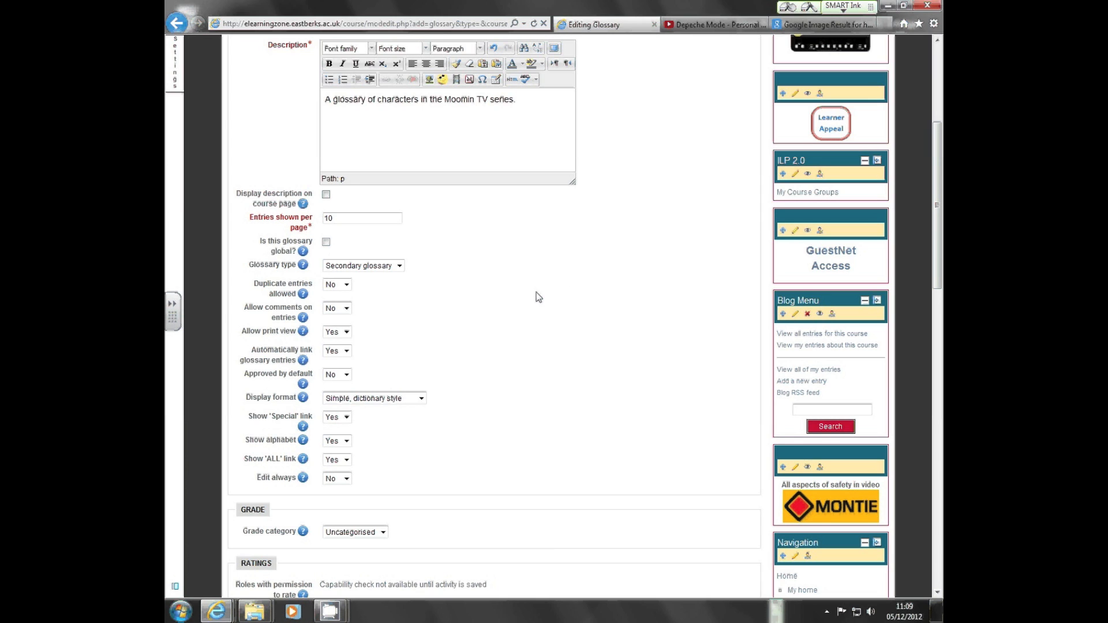
pyautogui.click(347, 376)
pyautogui.click(462, 392)
pyautogui.scroll(-3, 461, 444)
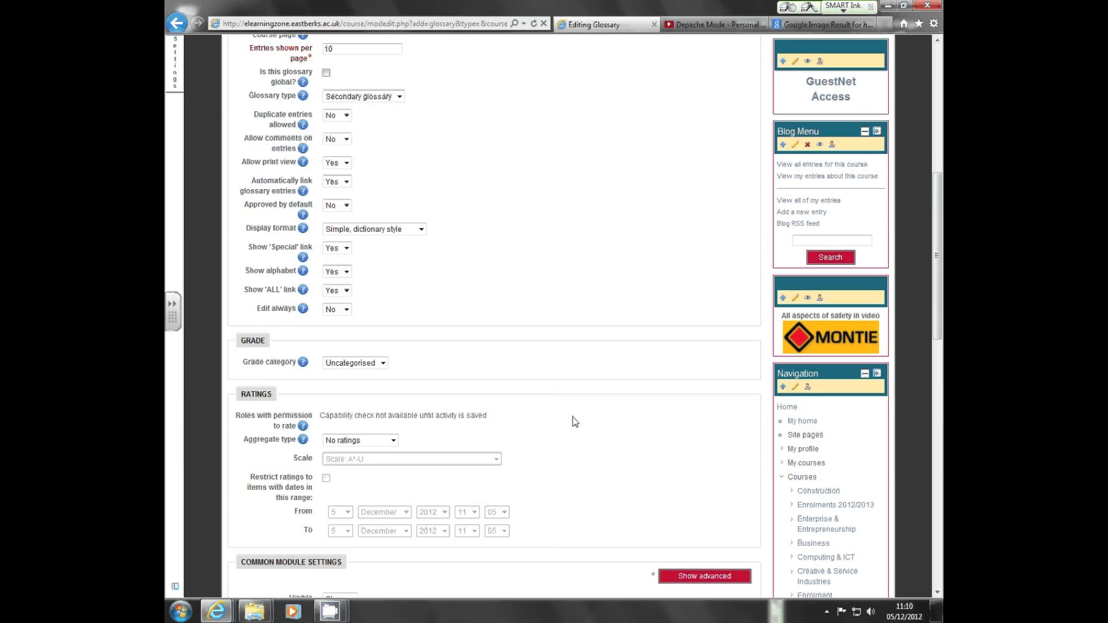
pyautogui.scroll(-3, 616, 451)
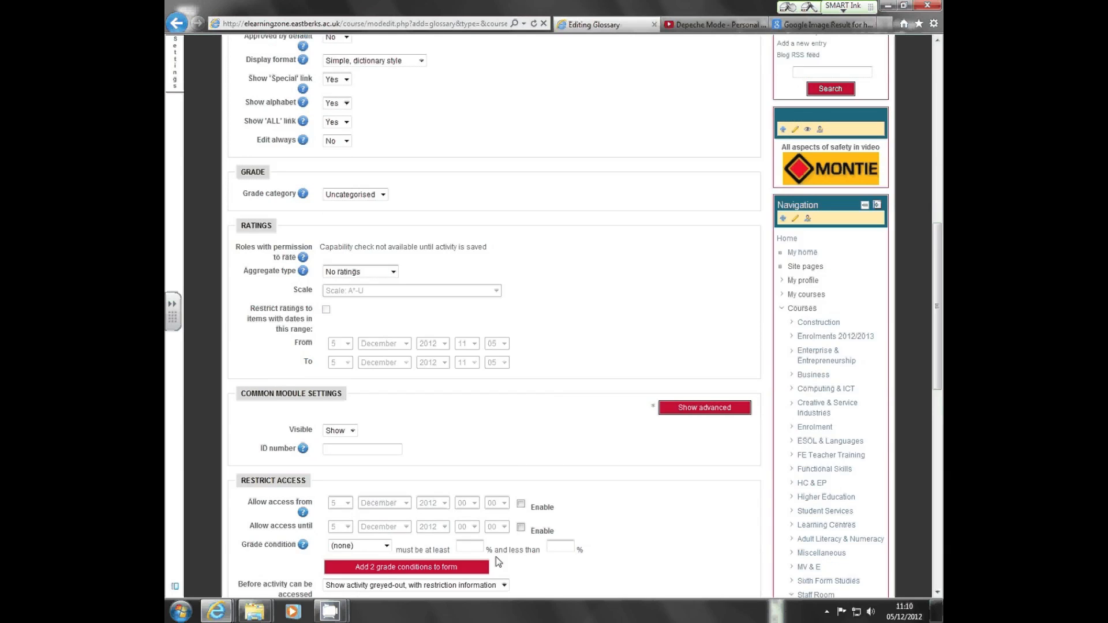
pyautogui.scroll(-2, 598, 510)
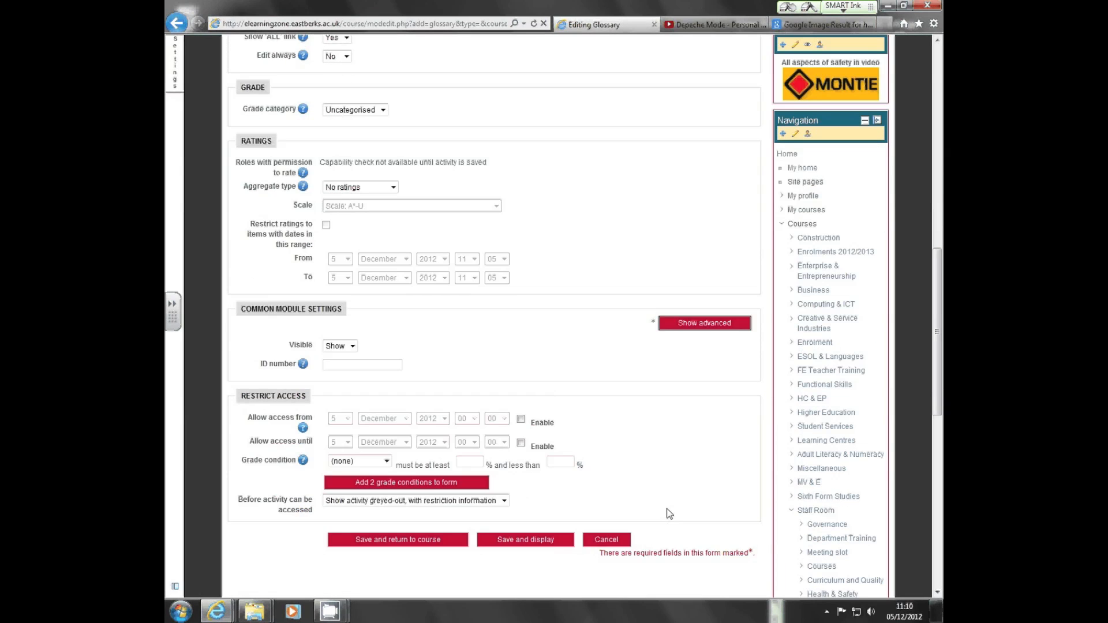
pyautogui.click(420, 543)
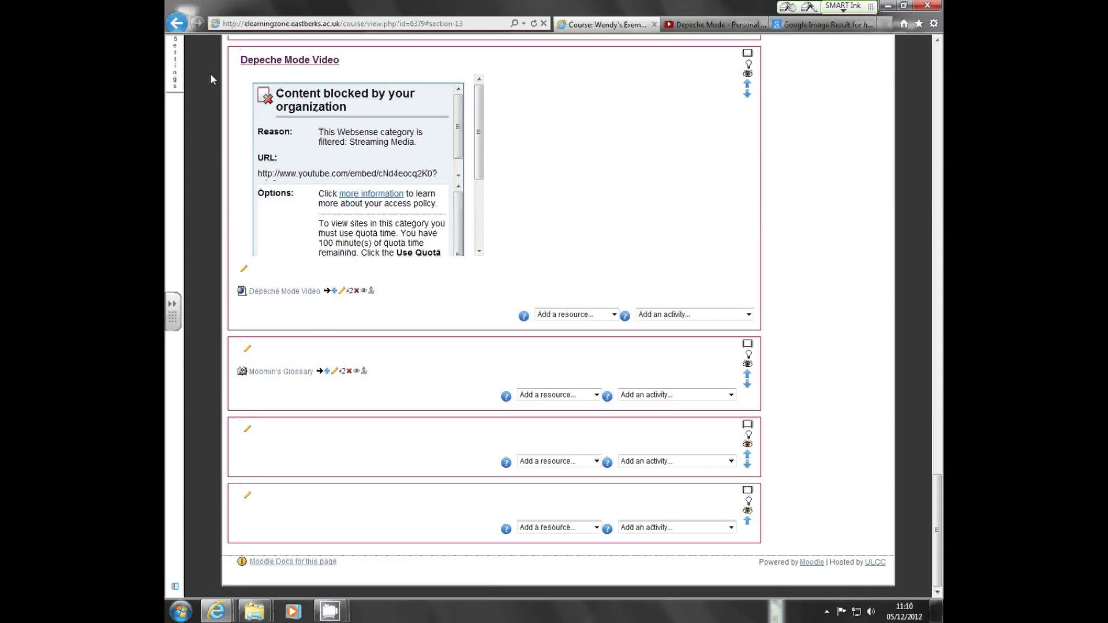
# Step: Switch to the Student role and open Moomin's Glossary from the course page
pyautogui.moveTo(175, 64)
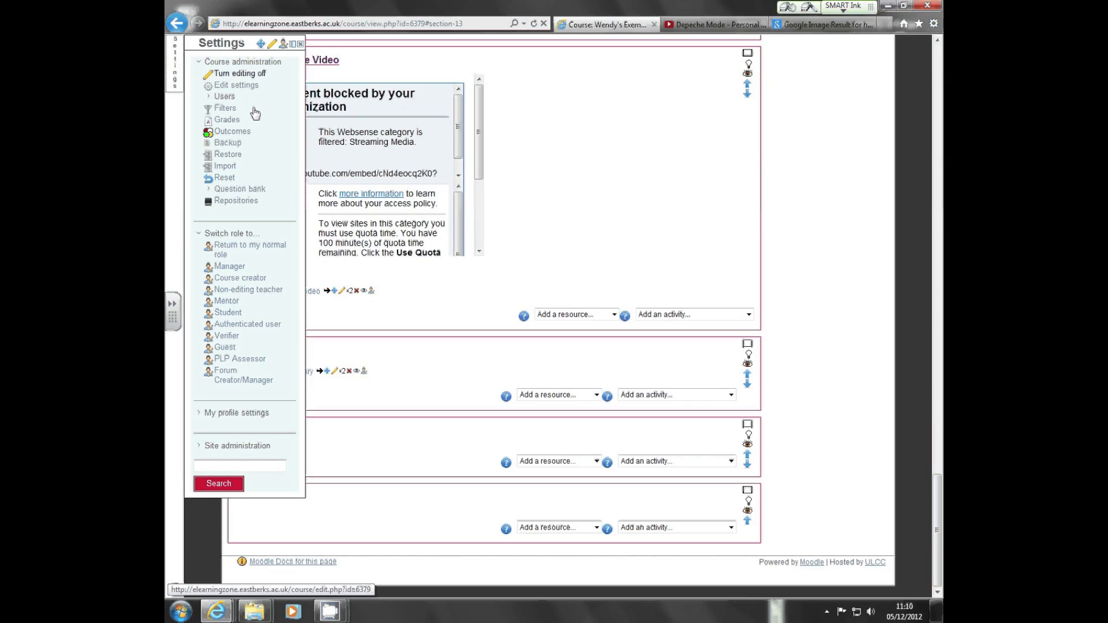
pyautogui.click(224, 318)
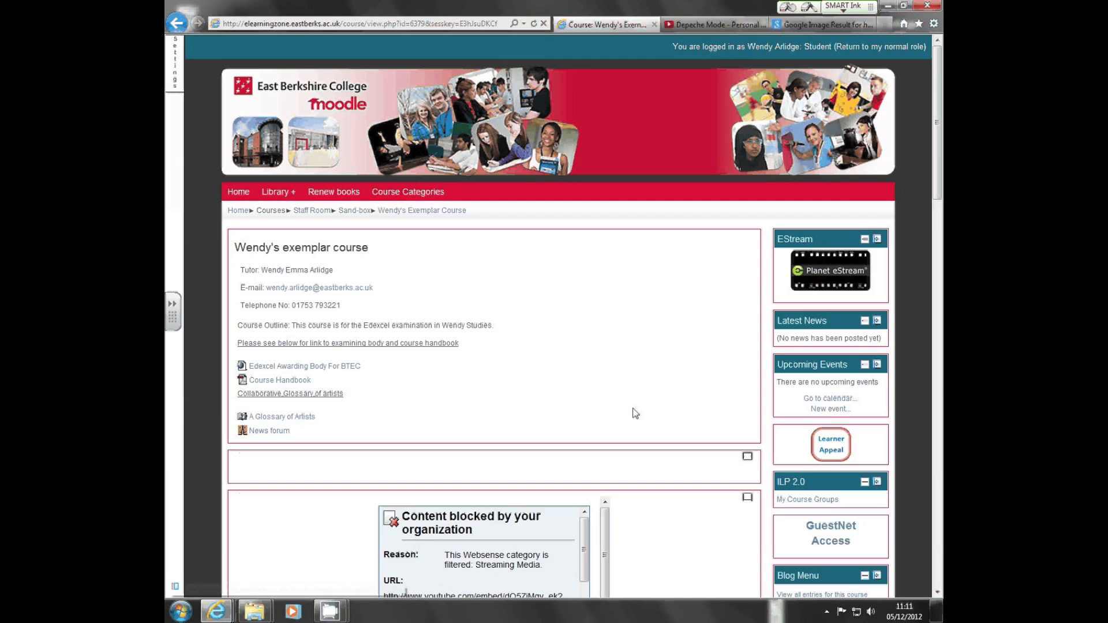
pyautogui.scroll(-7, 641, 410)
pyautogui.scroll(-6, 641, 407)
pyautogui.scroll(-5, 642, 408)
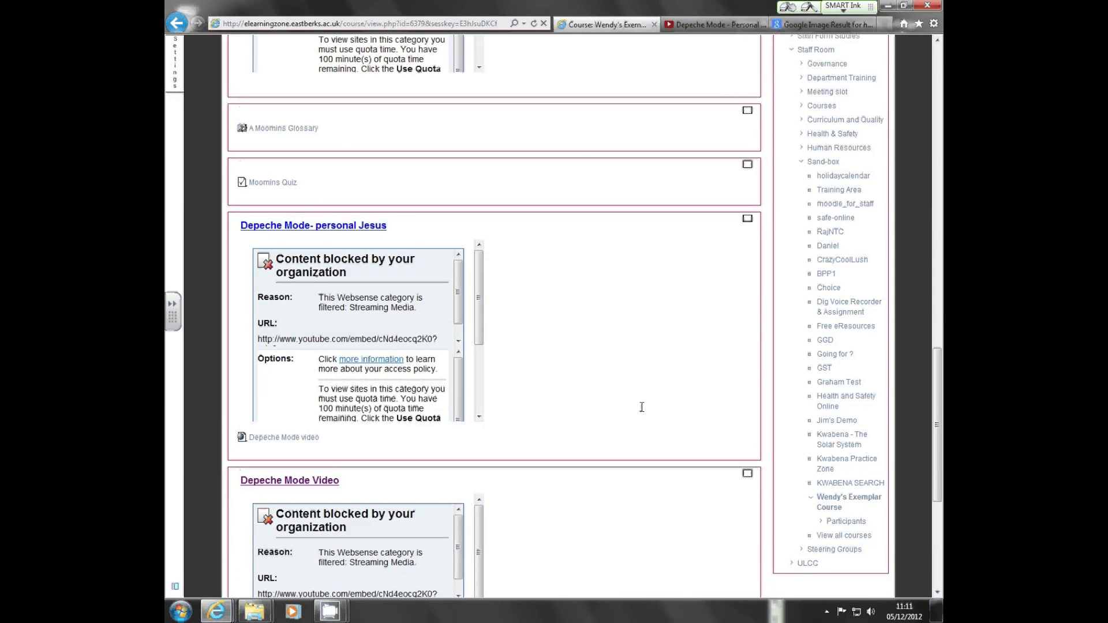
pyautogui.scroll(-2, 672, 419)
pyautogui.scroll(-1, 672, 420)
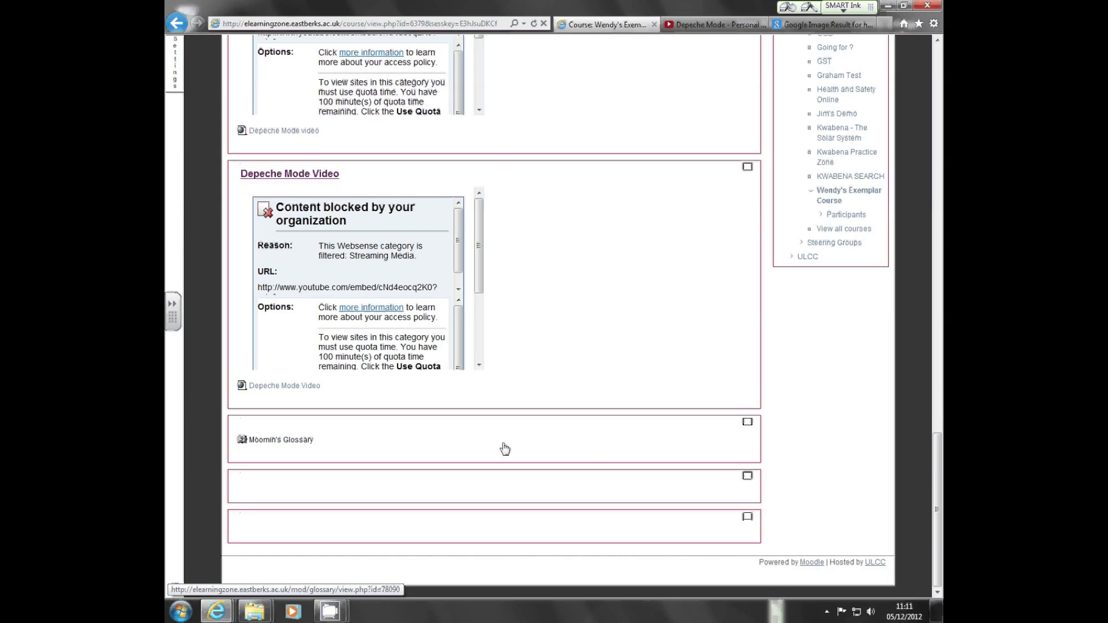
pyautogui.click(276, 440)
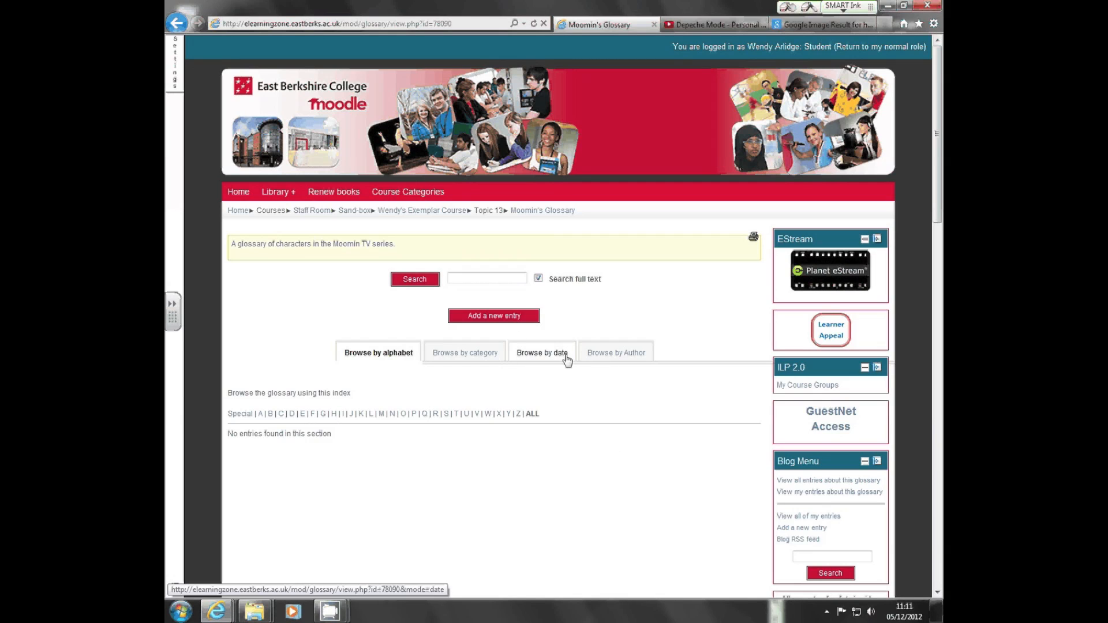
# Step: Start a new entry in the glossary with the concept "Moomin"
pyautogui.click(511, 317)
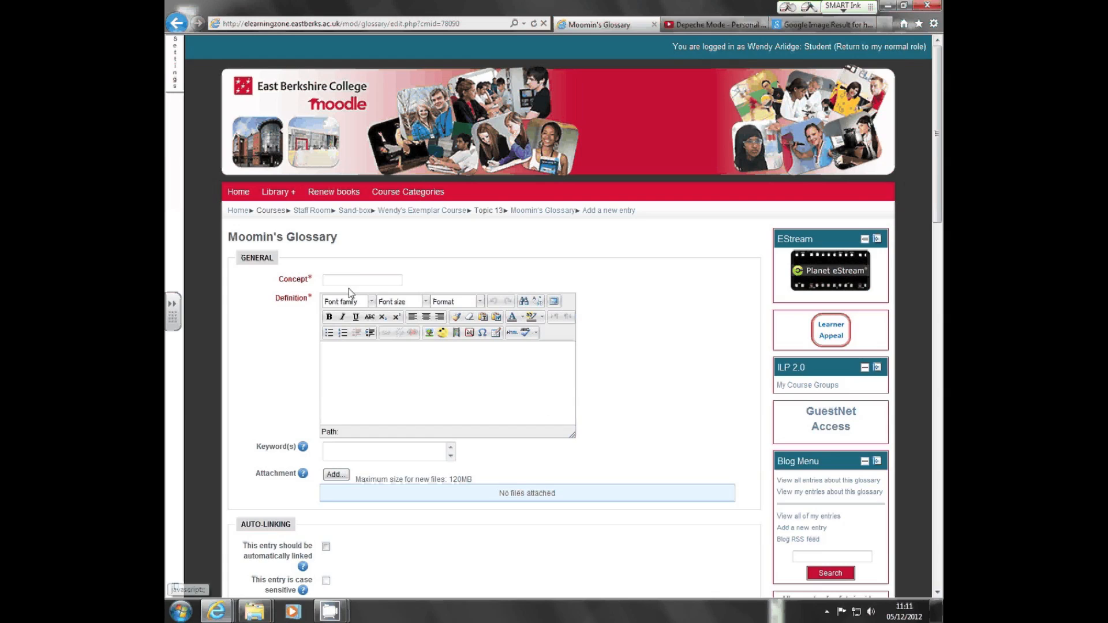
pyautogui.click(350, 280)
pyautogui.write('Moo')
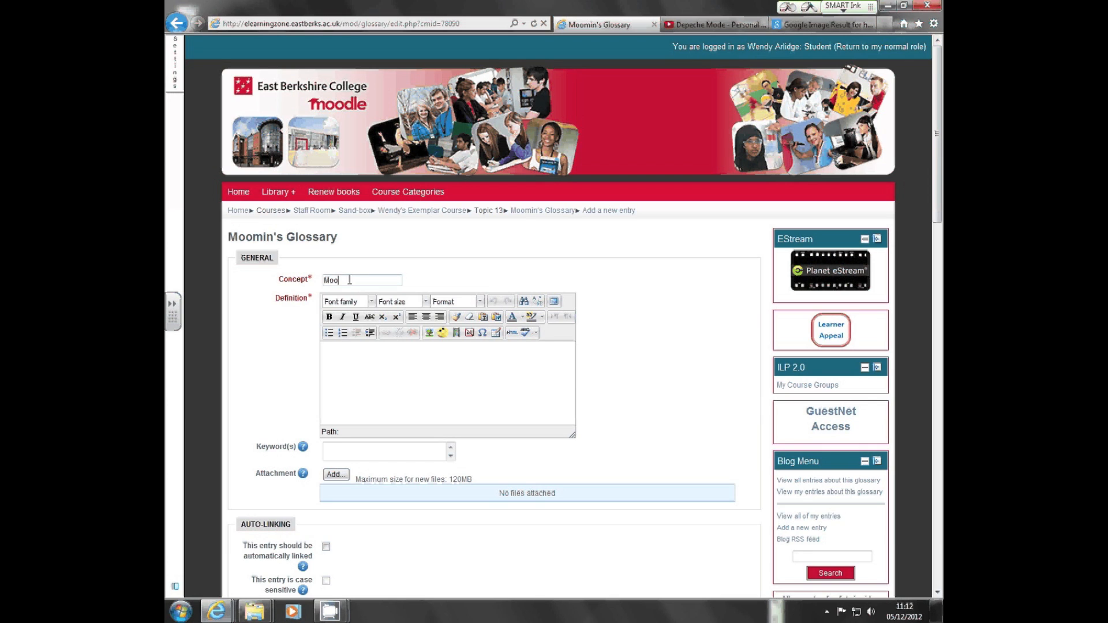
pyautogui.write('min')
# Step: Enter "Moomin is a character from the Moomins TV series." as the entry's definition
pyautogui.click(364, 369)
pyautogui.write('Moomin is a character fr')
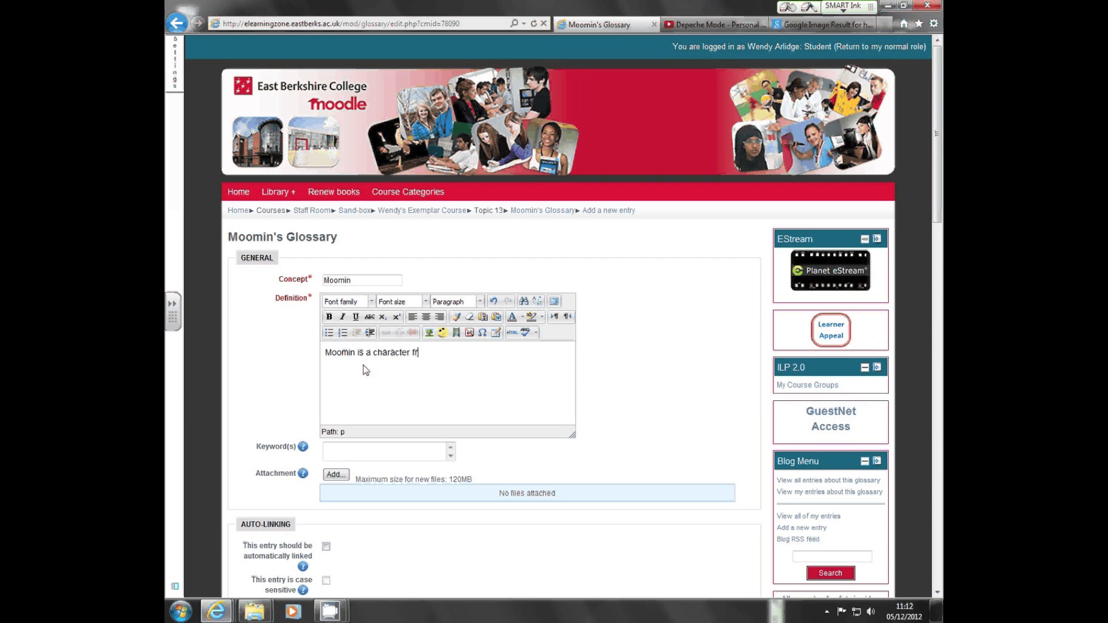
pyautogui.write('om the Moomins TV series.')
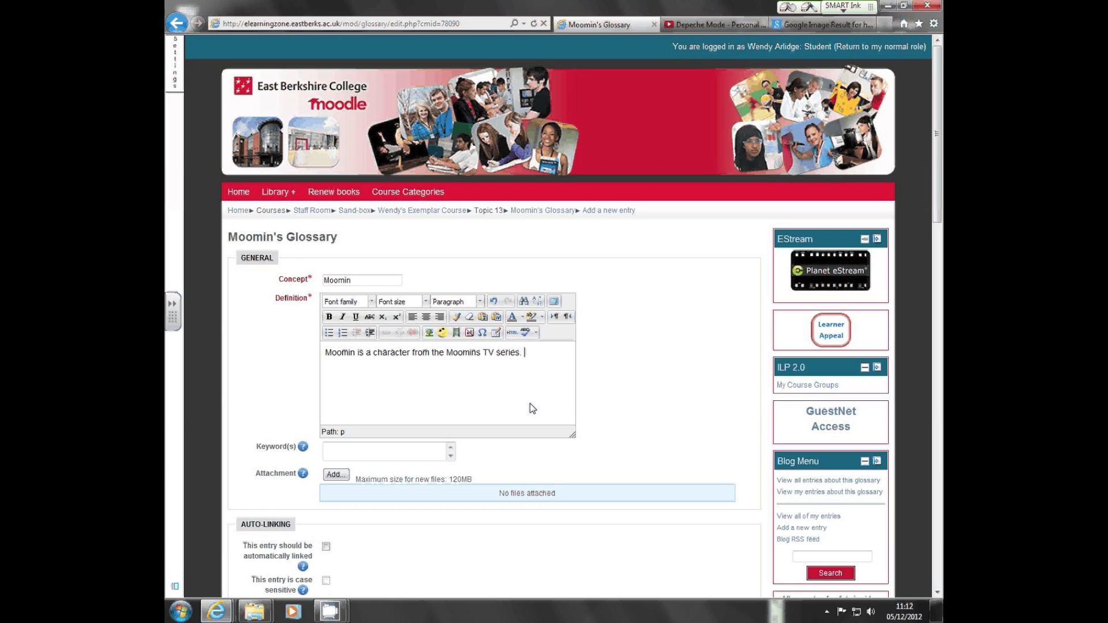
# Step: Begin inserting an image on a new line below the definition text by uploading the Moomintroll-the-moomins file
pyautogui.press('Return')
pyautogui.click(429, 334)
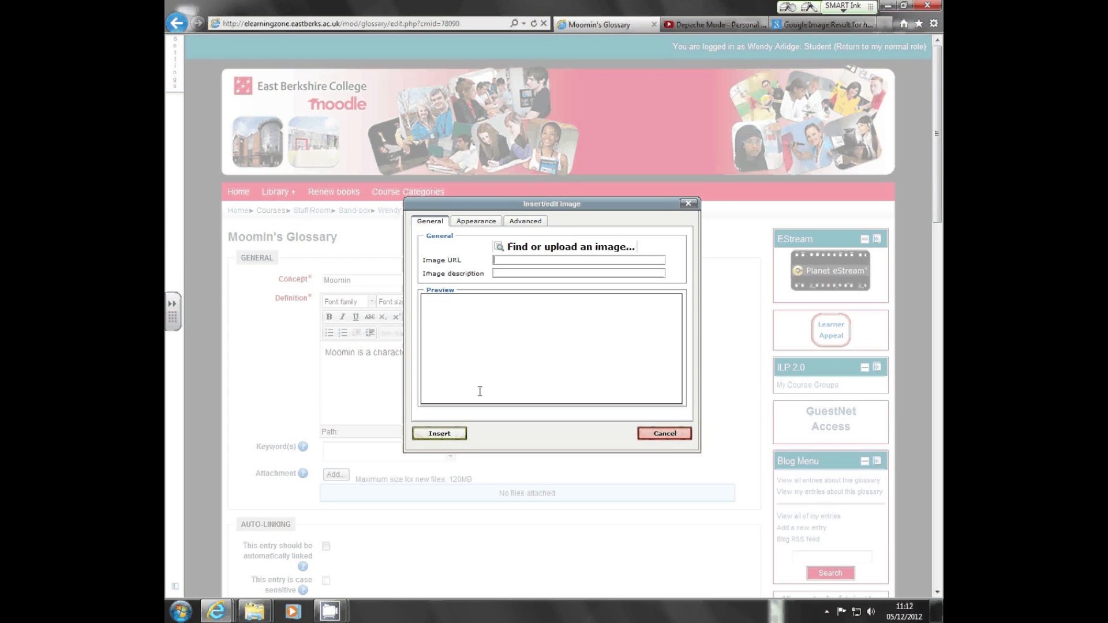
pyautogui.click(543, 249)
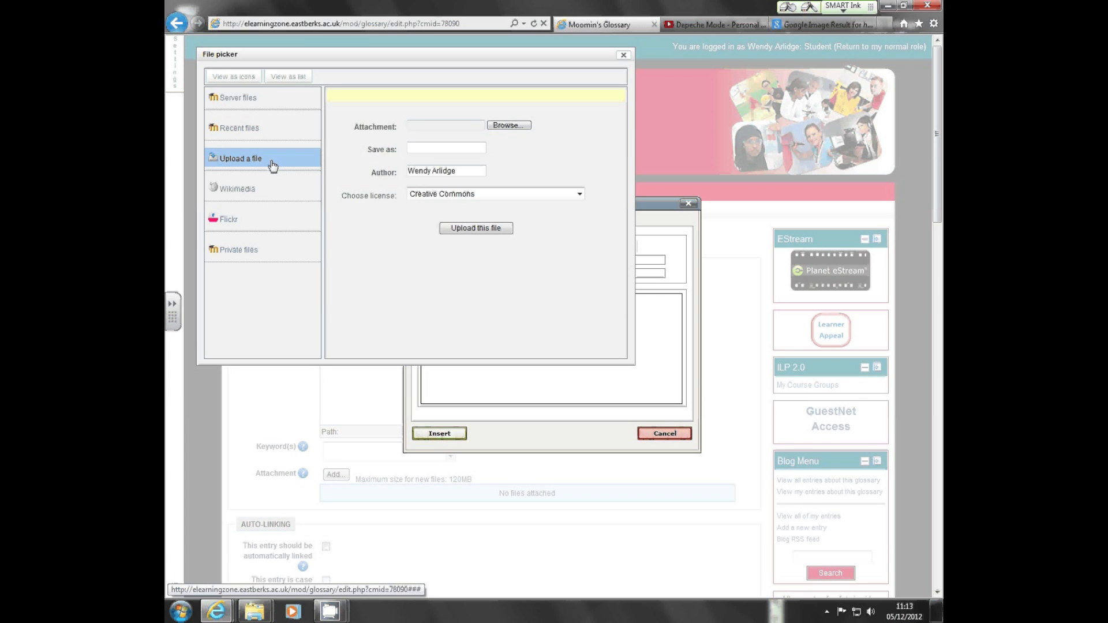
pyautogui.click(499, 124)
pyautogui.moveTo(547, 135); pyautogui.dragTo(545, 174)
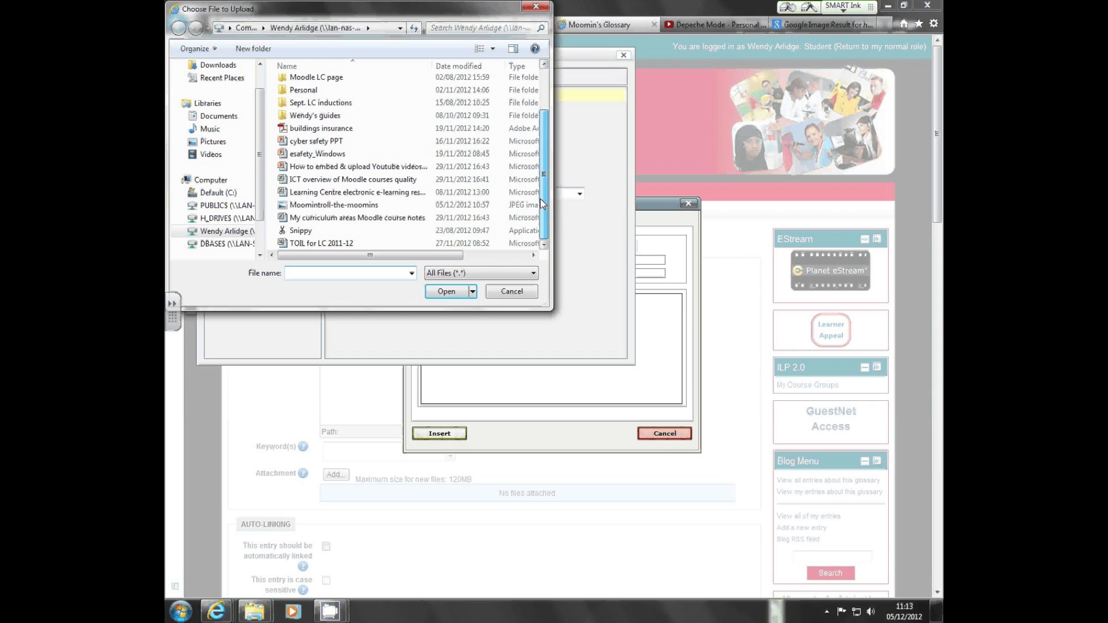
pyautogui.click(347, 207)
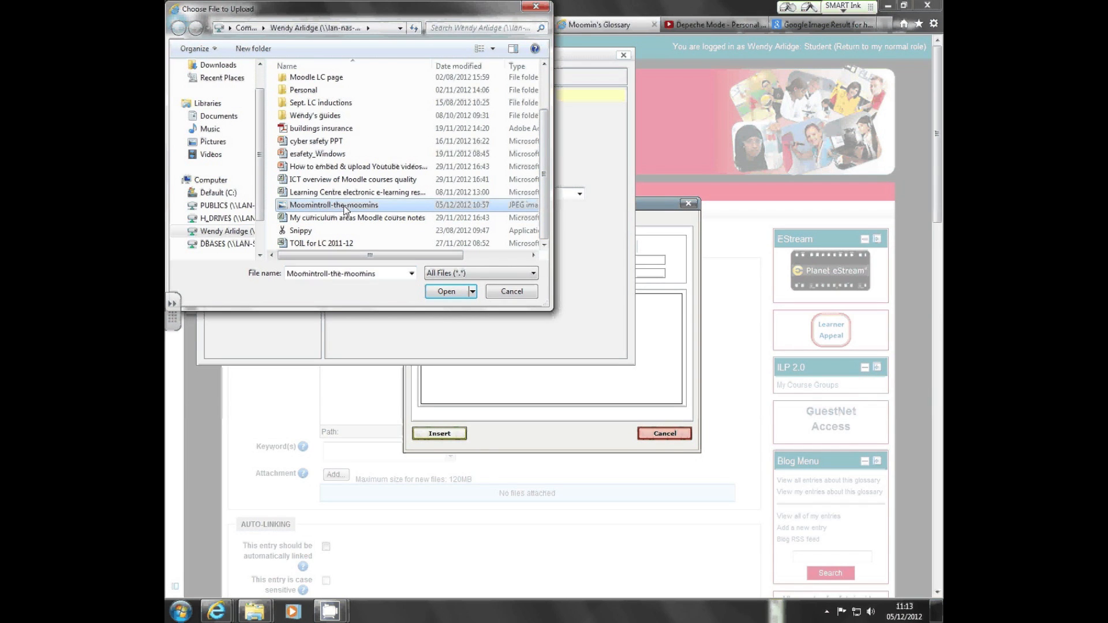
pyautogui.doubleClick(347, 207)
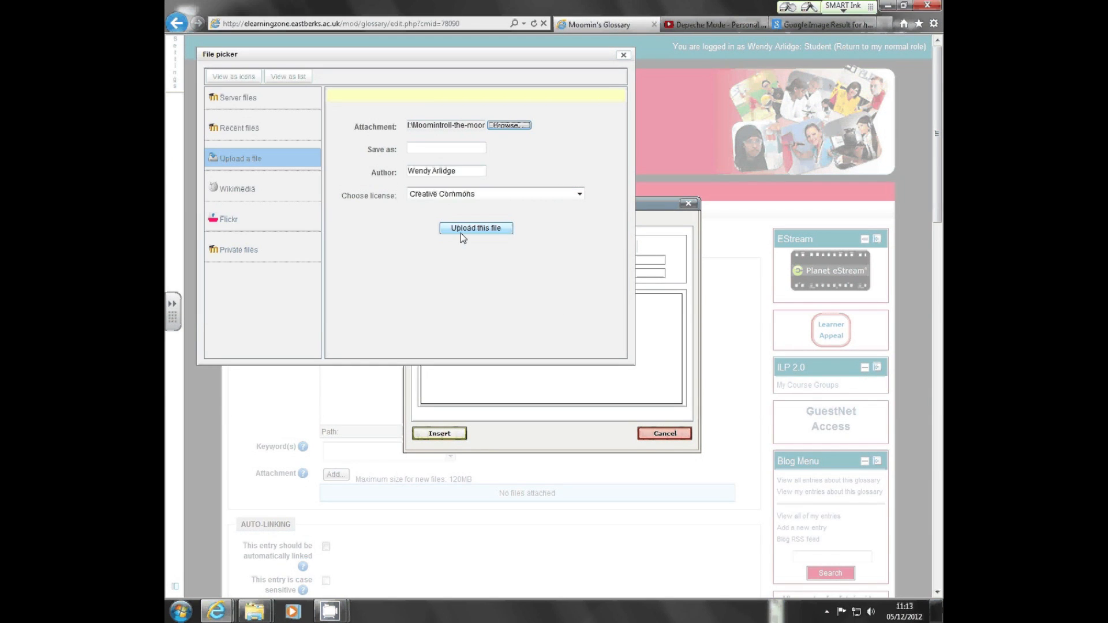
pyautogui.click(462, 229)
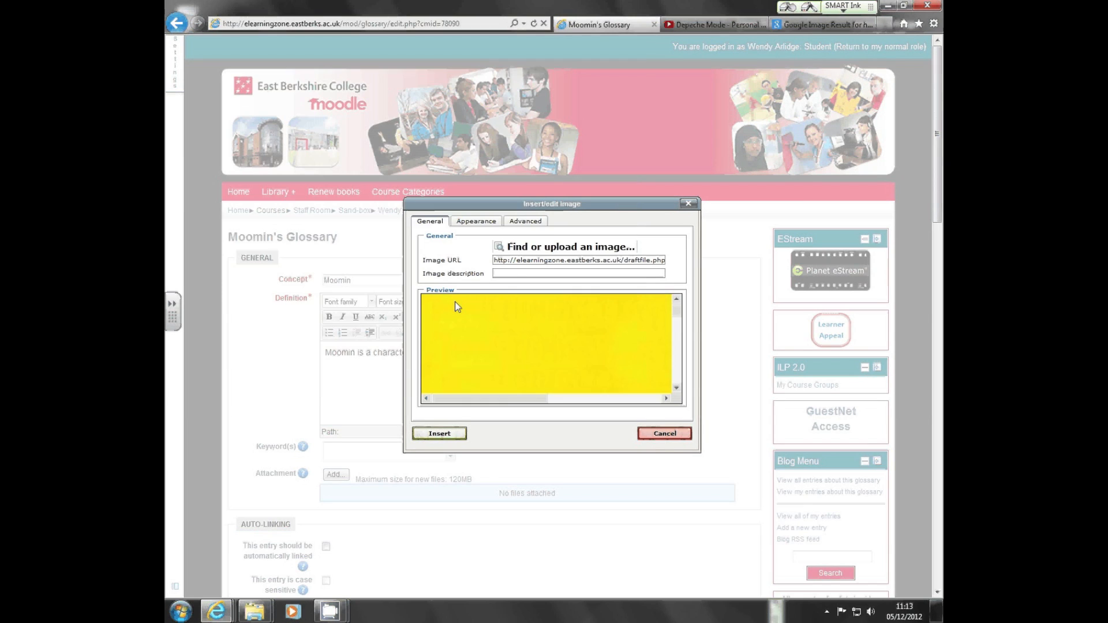
# Step: Set the image height to 500 px with proportions constrained and insert it without an image description
pyautogui.moveTo(517, 397); pyautogui.dragTo(697, 374)
pyautogui.scroll(-2, 673, 331)
pyautogui.scroll(2, 679, 345)
pyautogui.moveTo(616, 397); pyautogui.dragTo(508, 400)
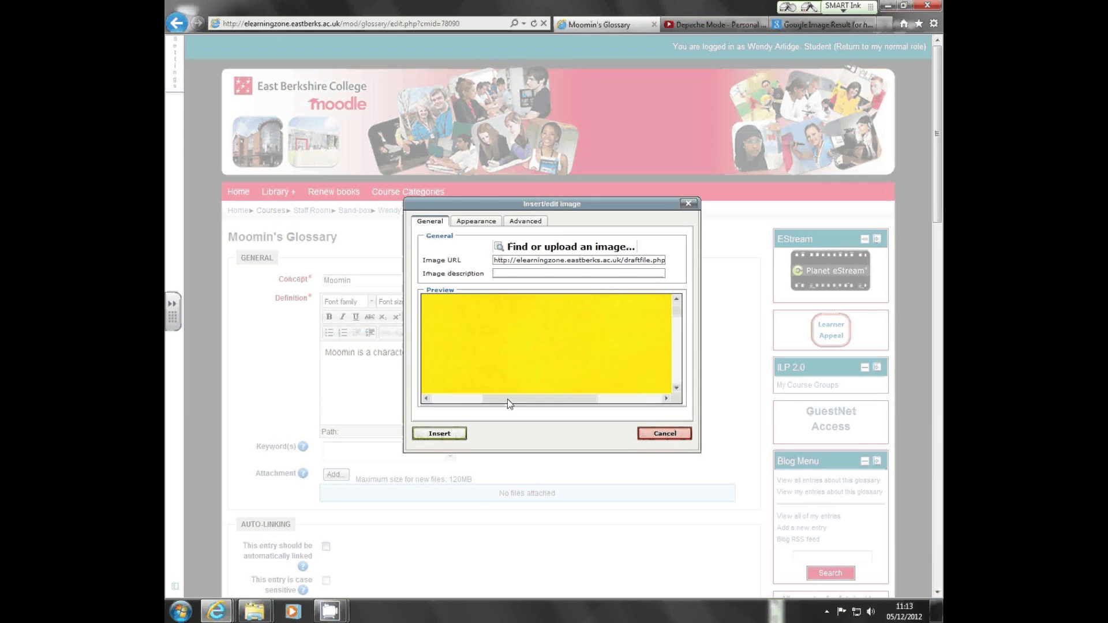
pyautogui.click(478, 220)
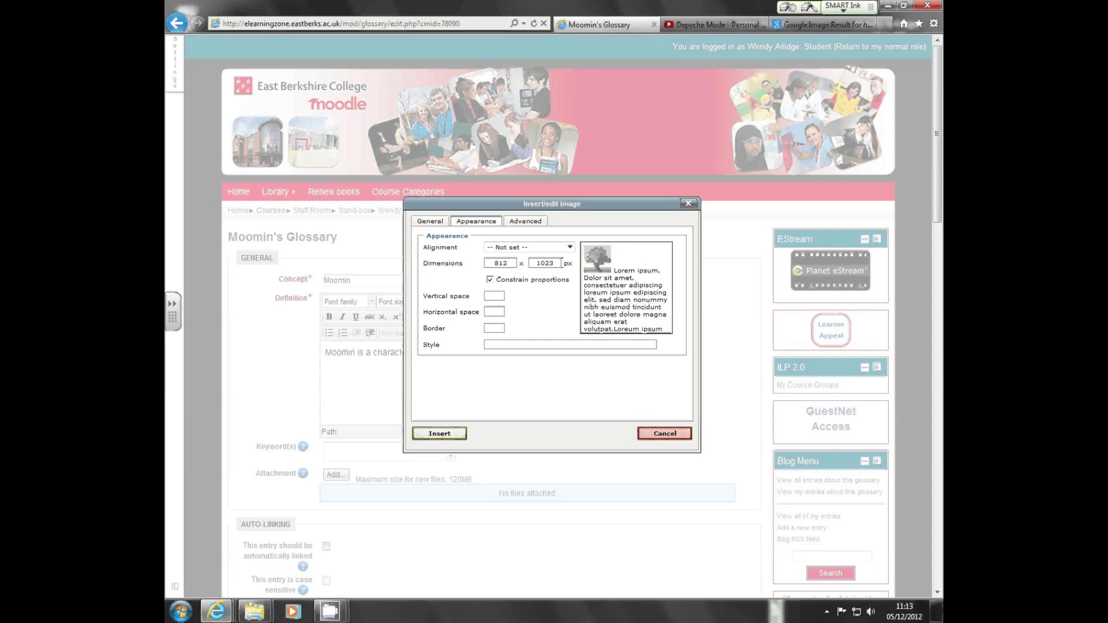
pyautogui.doubleClick(500, 263)
pyautogui.write('500')
pyautogui.doubleClick(553, 263)
pyautogui.press('BackSpace')
pyautogui.write('500')
pyautogui.click(453, 435)
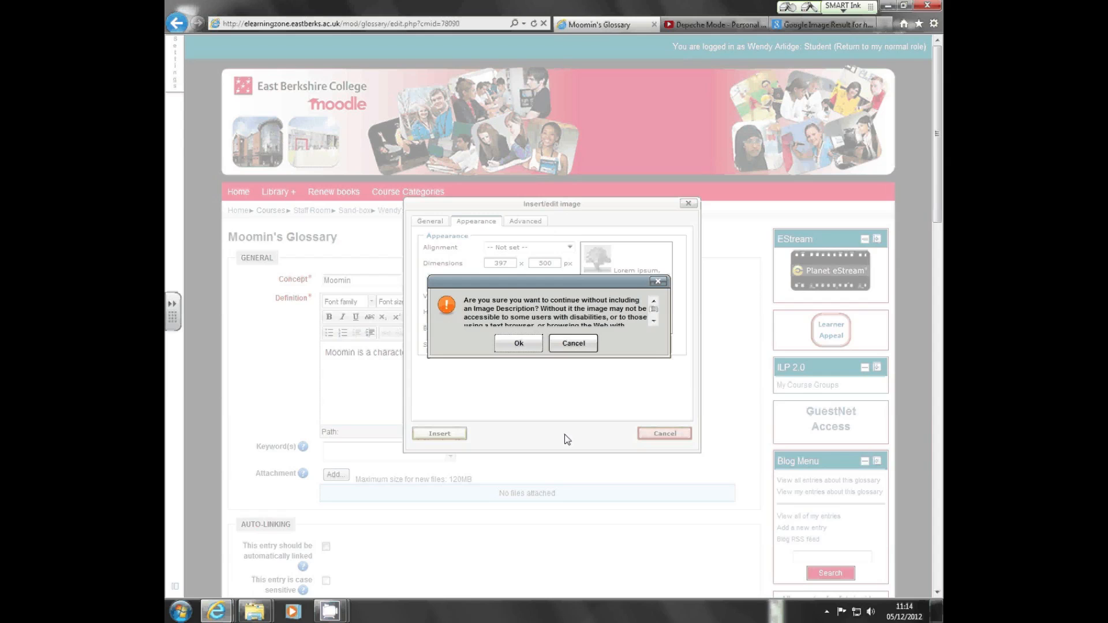
pyautogui.click(515, 344)
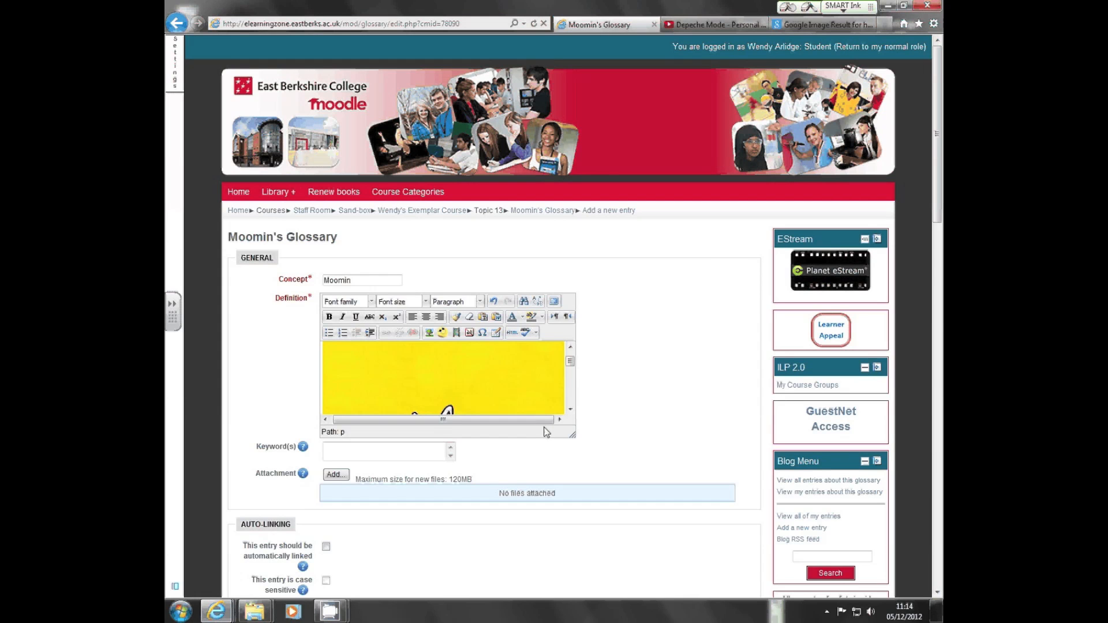
# Step: Change the text colour of the definition sentence above the image to blue
pyautogui.moveTo(572, 361); pyautogui.dragTo(315, 354)
pyautogui.click(519, 350)
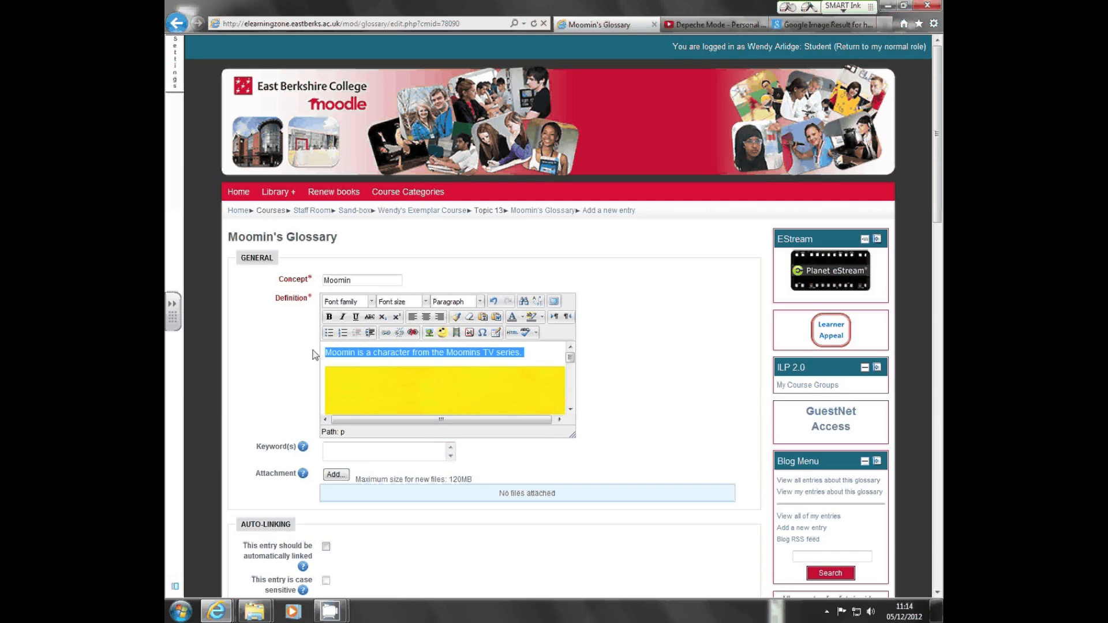
pyautogui.click(517, 317)
pyautogui.click(523, 317)
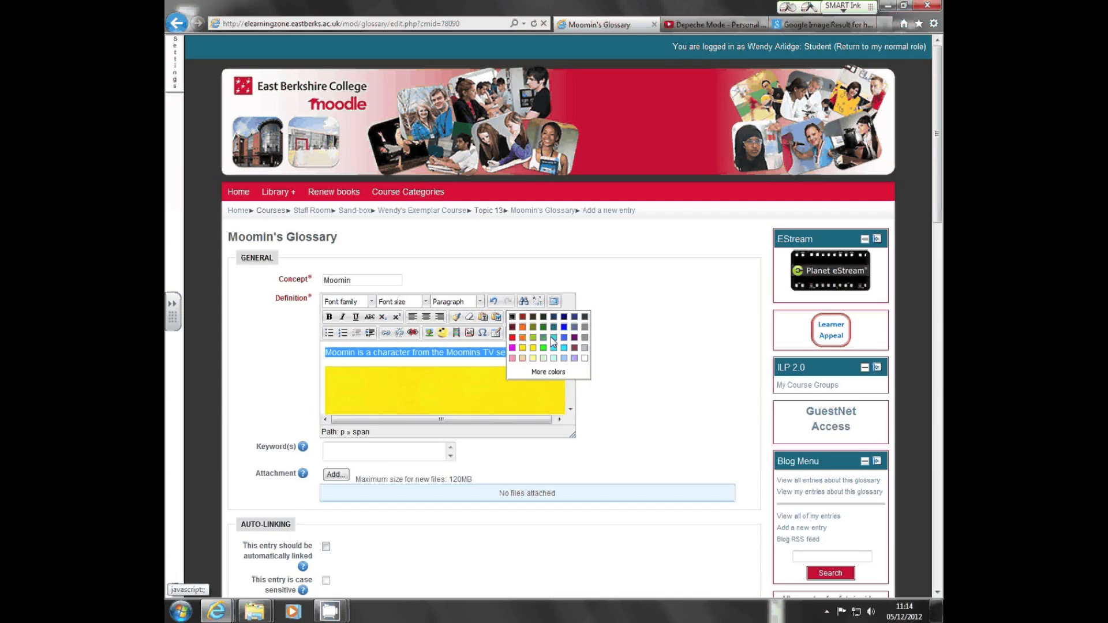
pyautogui.click(583, 337)
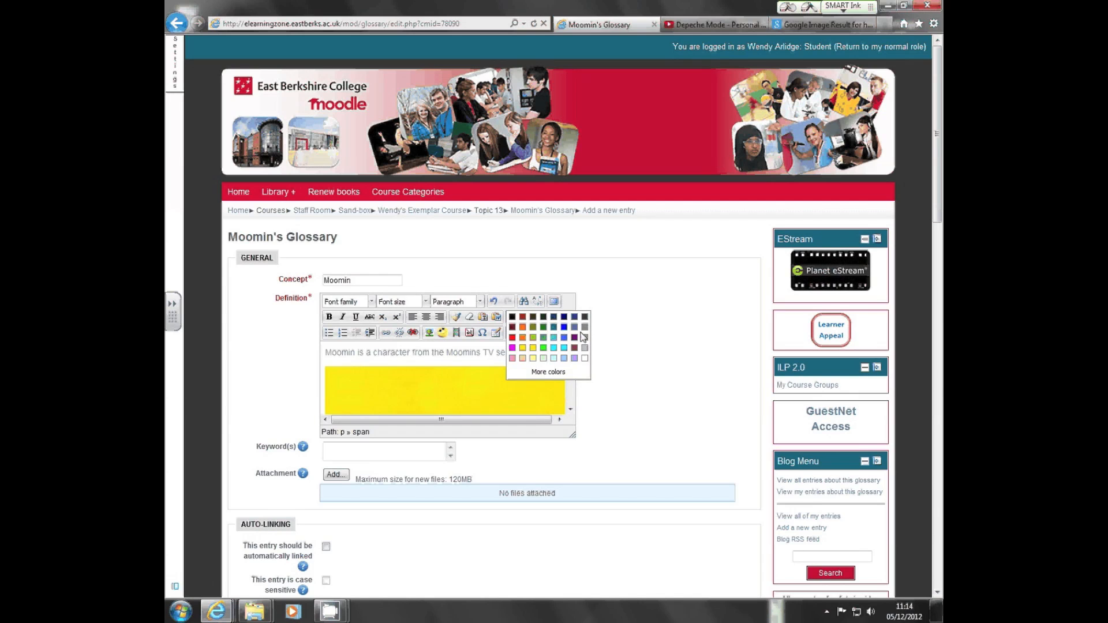
pyautogui.click(564, 327)
pyautogui.click(560, 351)
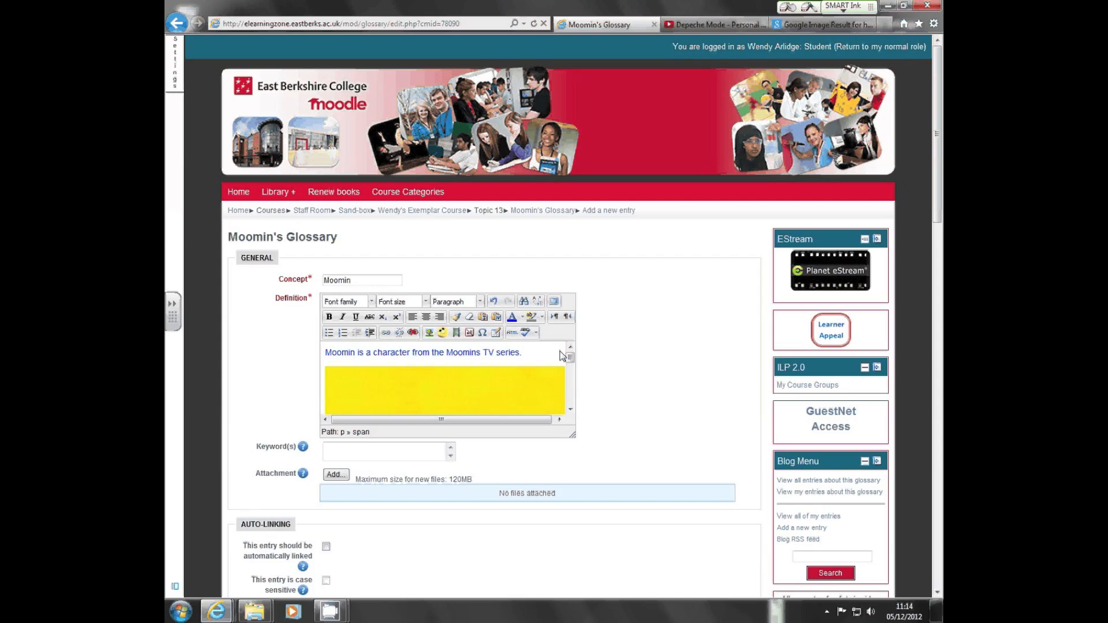
# Step: Make the blue definition sentence above the image bold
pyautogui.moveTo(560, 351); pyautogui.dragTo(362, 320)
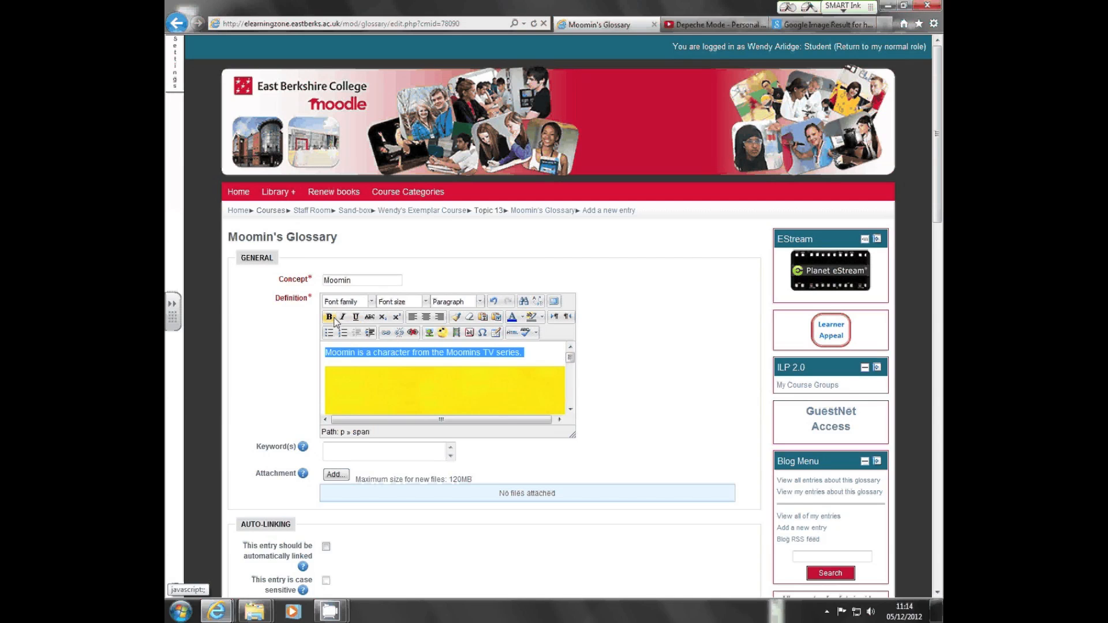
pyautogui.click(334, 318)
pyautogui.click(628, 353)
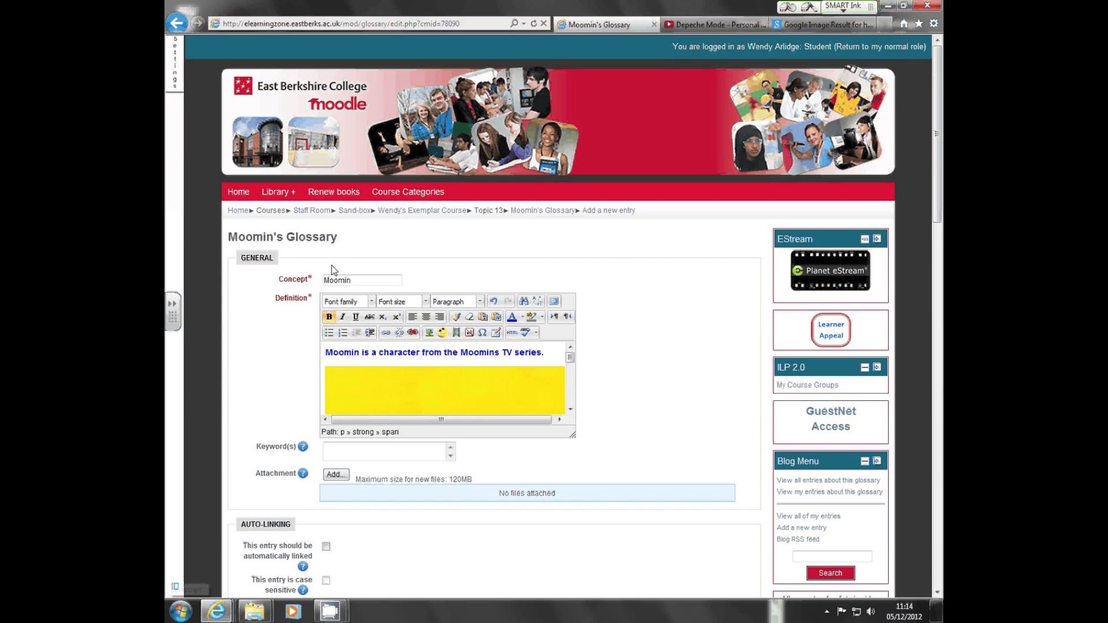
# Step: Save the Moomin entry without auto-linking and review its text and image on the glossary page
pyautogui.scroll(-3, 665, 398)
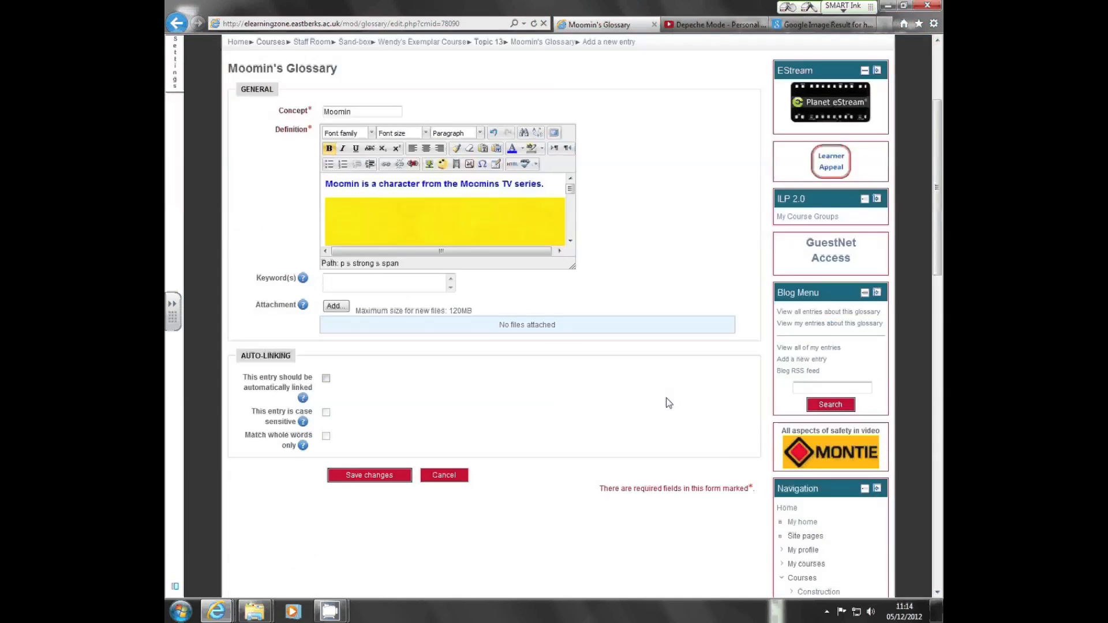
pyautogui.click(371, 475)
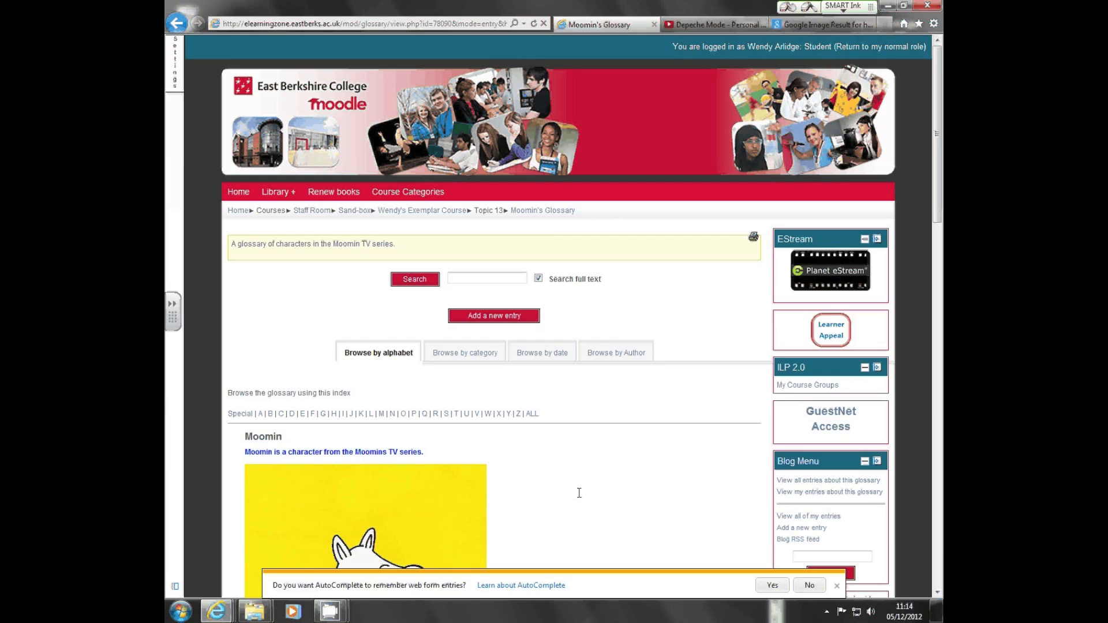
pyautogui.scroll(-4, 571, 478)
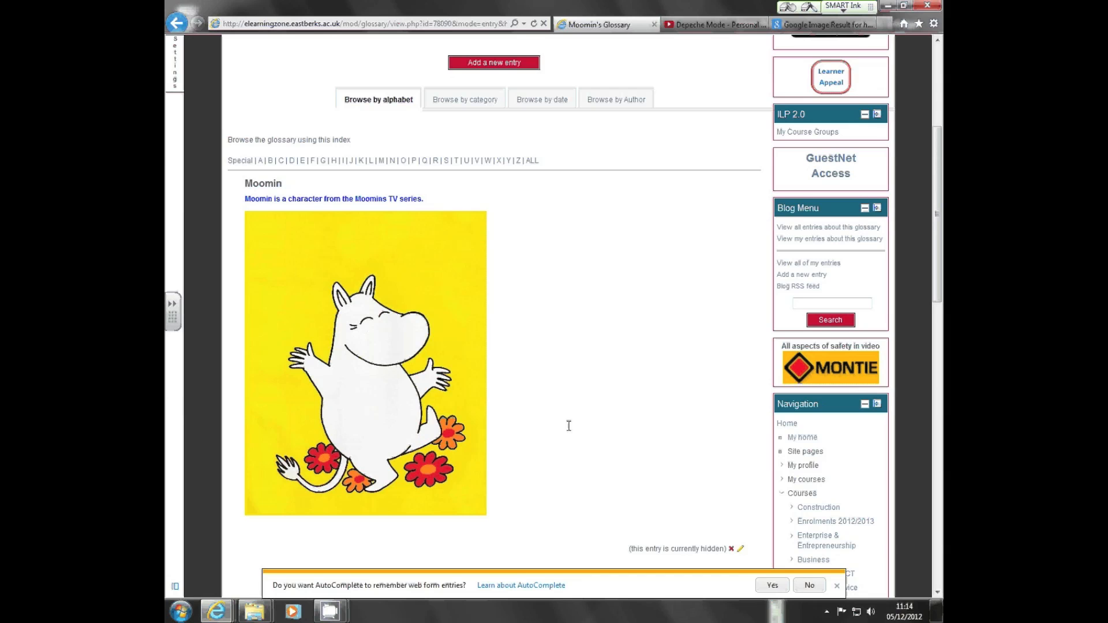
pyautogui.scroll(3, 574, 425)
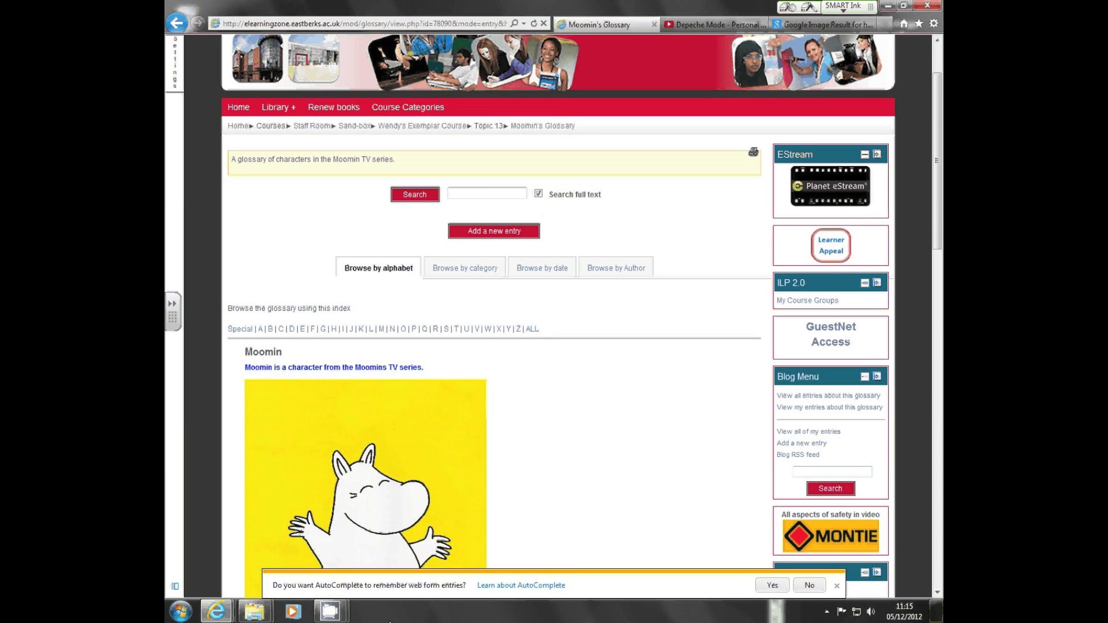
pyautogui.moveTo(330, 611)
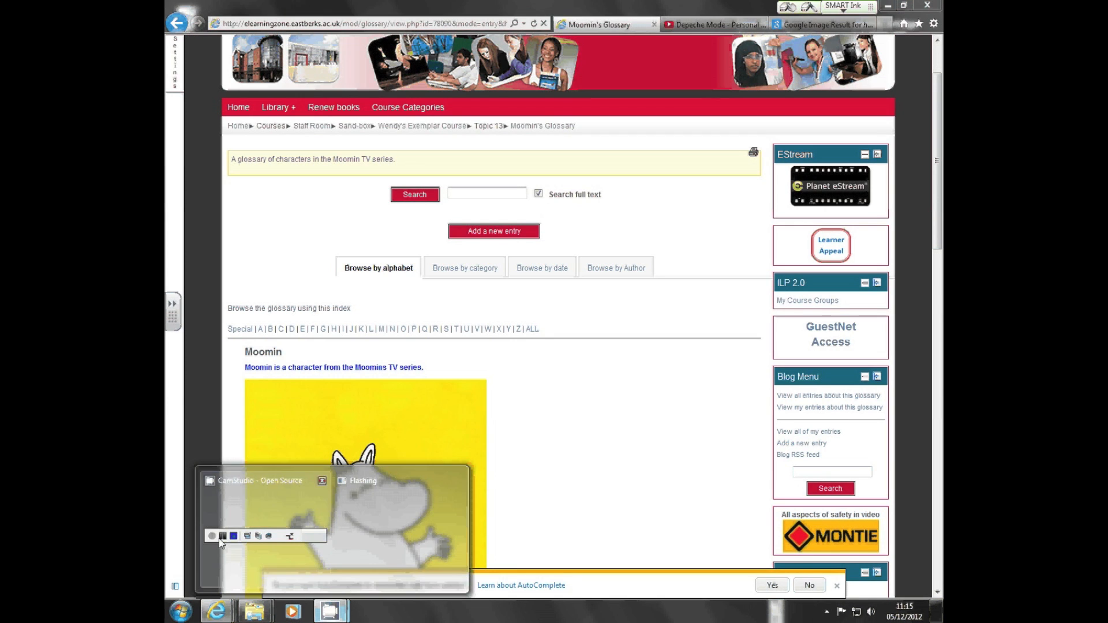
pyautogui.click(266, 534)
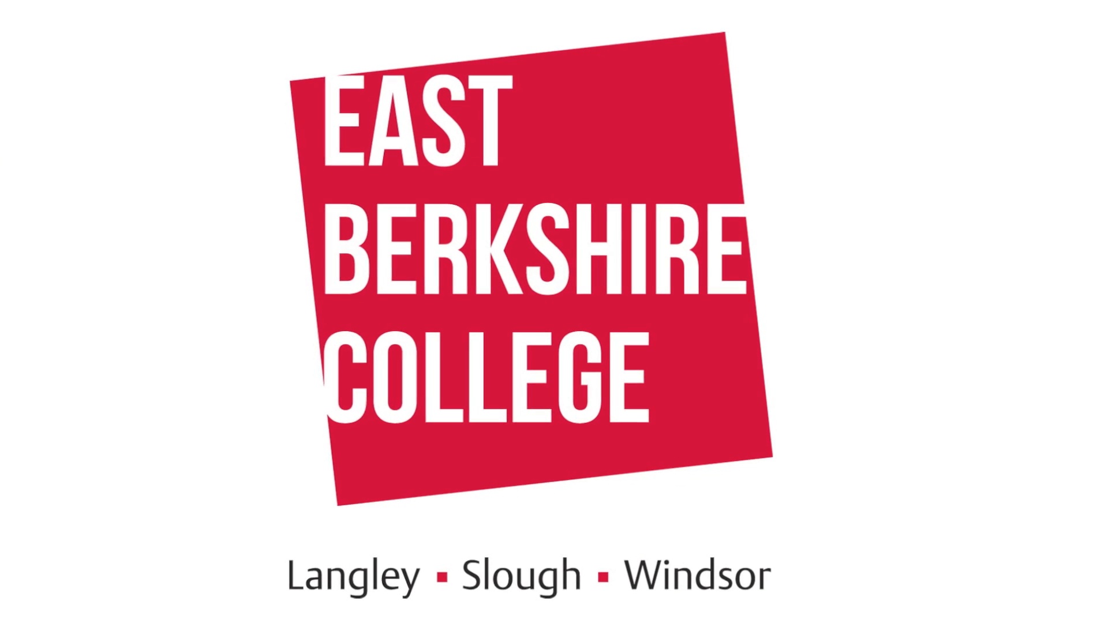